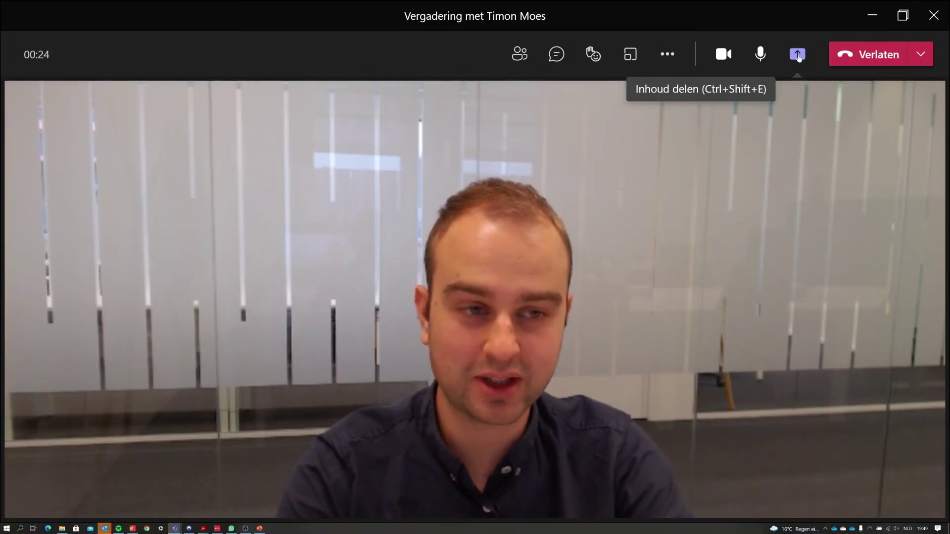
Step: Open Inhoud delen and browse the Venster list for the Basispresentatie PowerPoint window
{"action": "left_click", "coordinate": [799, 55]}
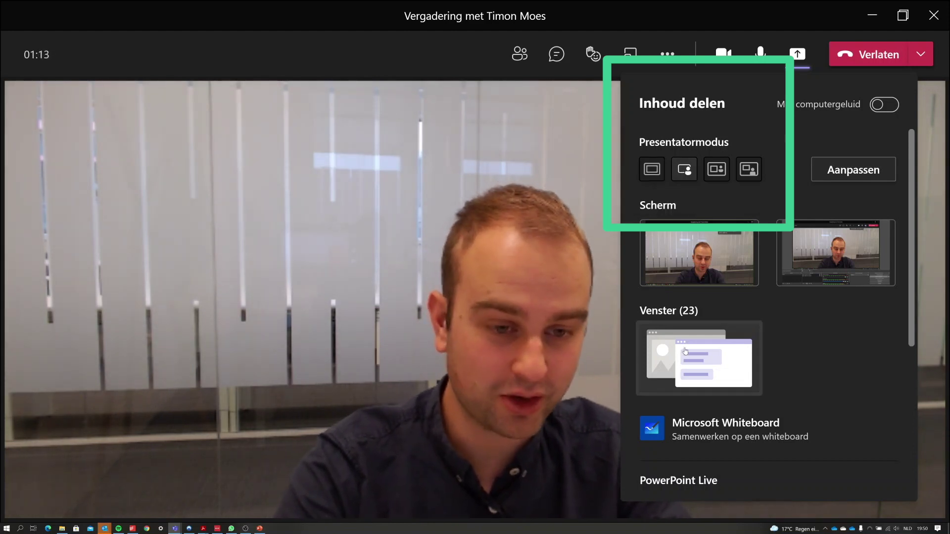
{"action": "left_click", "coordinate": [685, 351]}
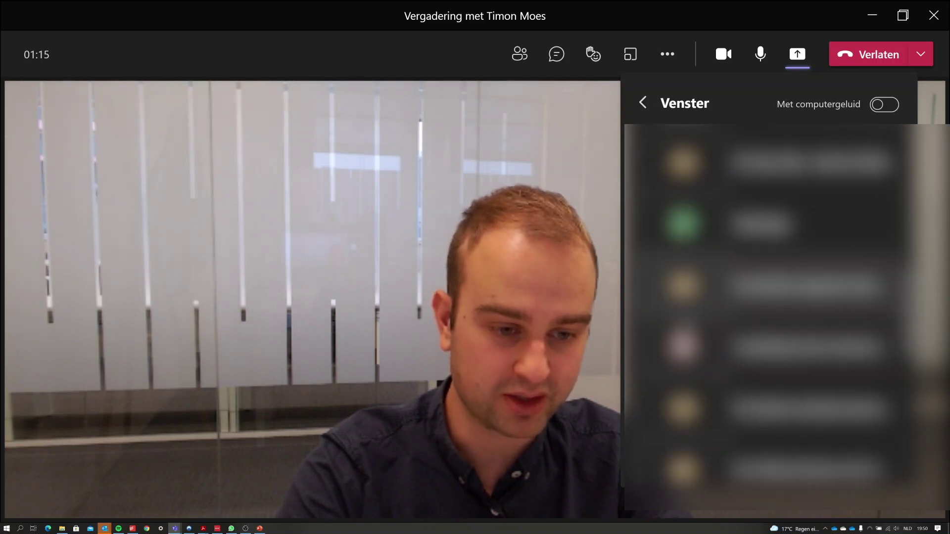
{"action": "scroll", "coordinate": [688, 347], "scroll_direction": "down", "scroll_amount": 5}
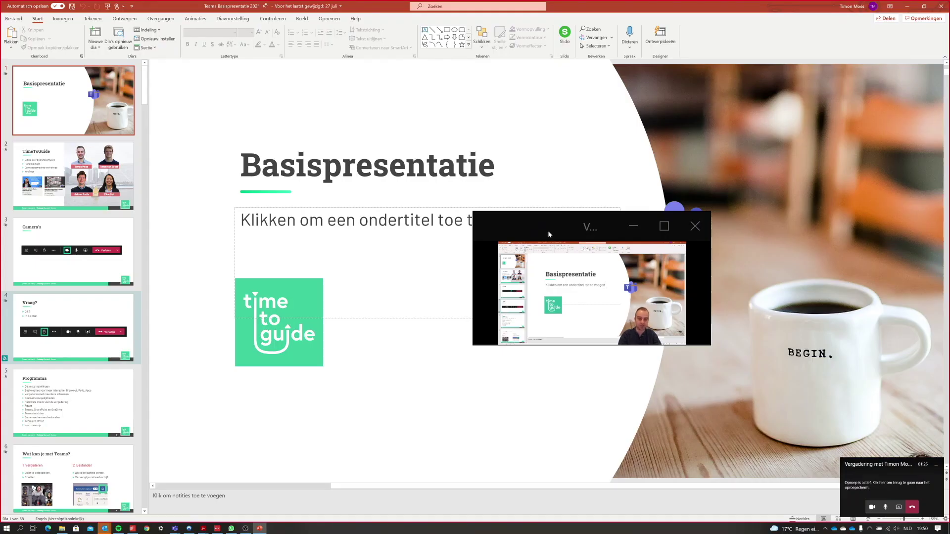
Step: Drag the mini meeting preview up and over the slide
{"action": "left_click_drag", "start_coordinate": [545, 231], "coordinate": [479, 154]}
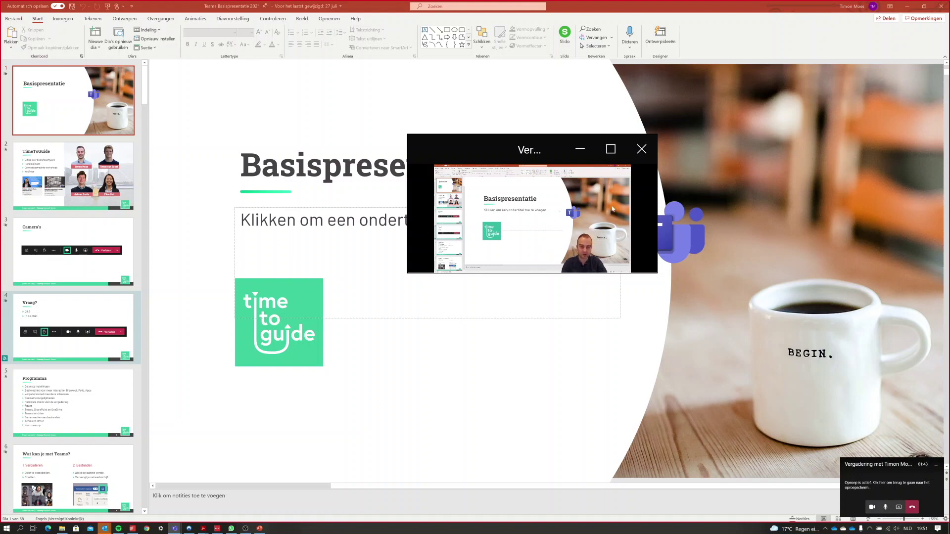
Step: Share the PowerPoint window in Naast elkaar mode, then enlarge the meeting view to full screen
{"action": "left_click", "coordinate": [899, 508]}
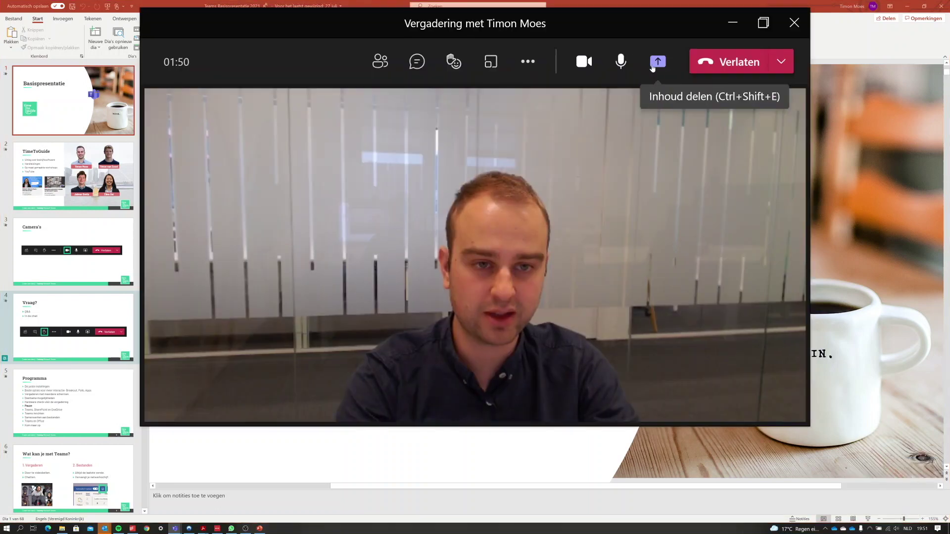
{"action": "left_click", "coordinate": [658, 62]}
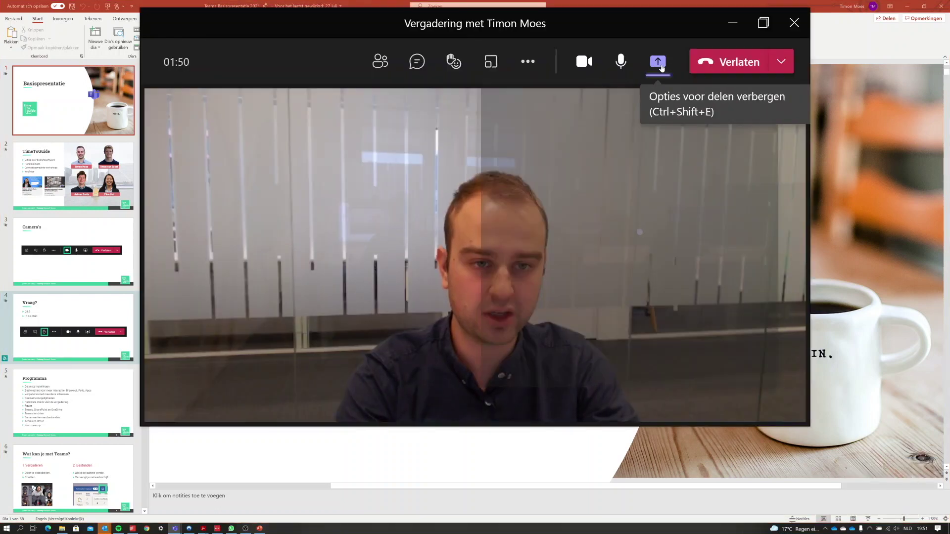
{"action": "left_click", "coordinate": [578, 178]}
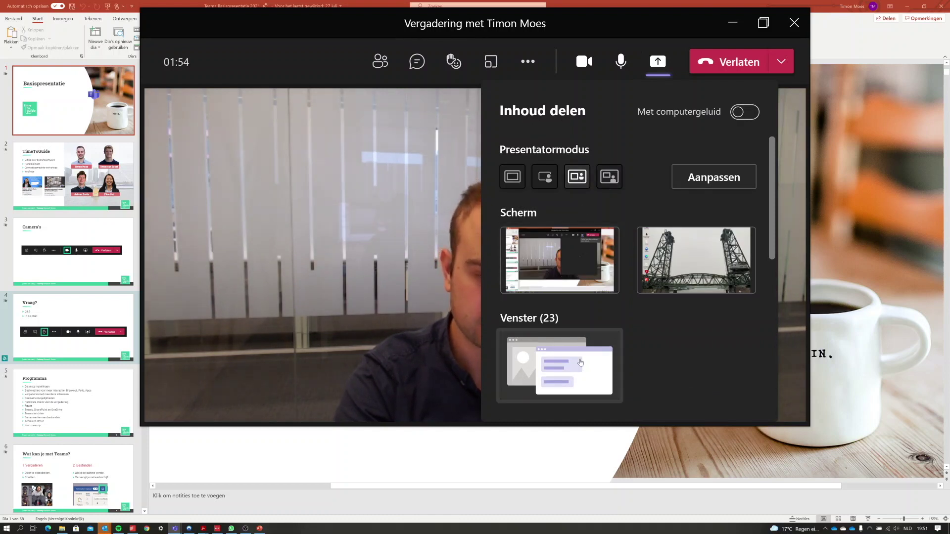
{"action": "left_click", "coordinate": [579, 363]}
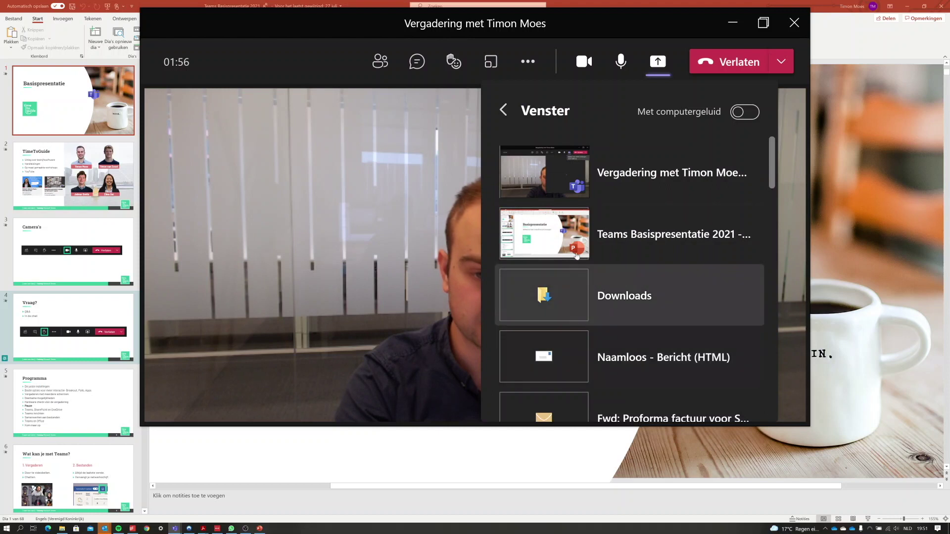
{"action": "left_click", "coordinate": [574, 252]}
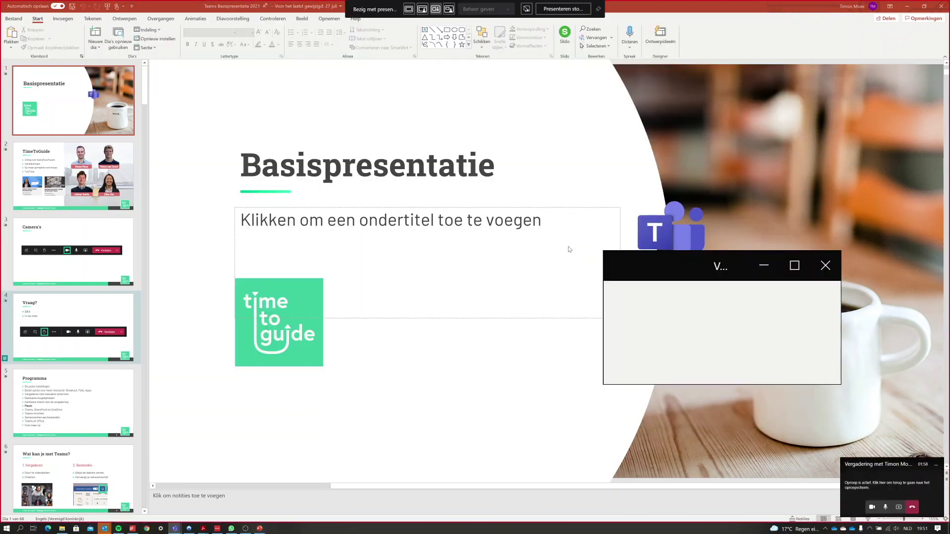
{"action": "left_click_drag", "start_coordinate": [667, 269], "coordinate": [432, 153]}
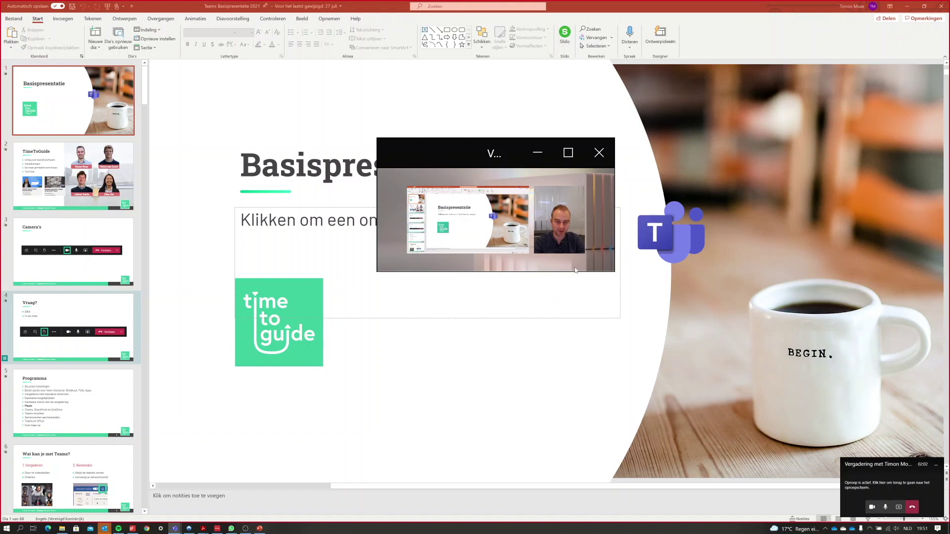
{"action": "double_click", "coordinate": [529, 185]}
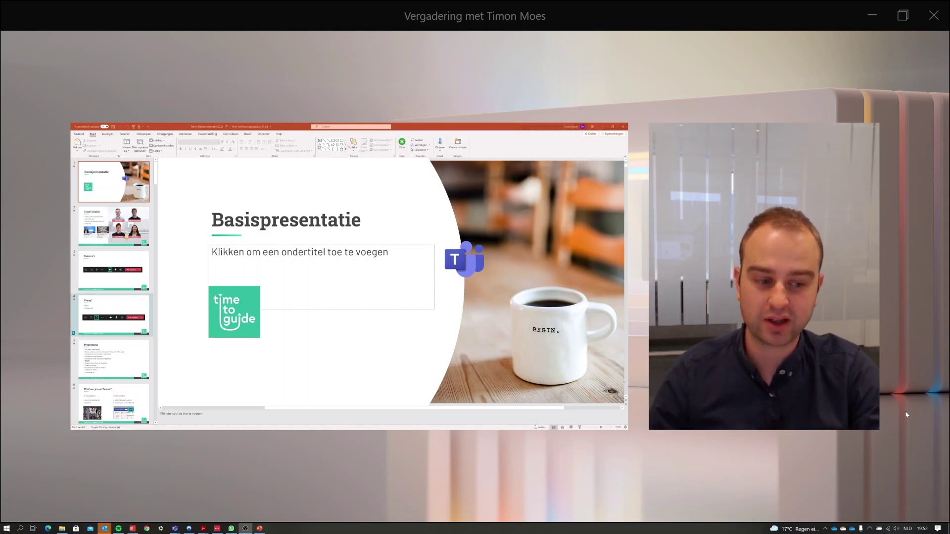
Step: Share the PowerPoint window again in Reporter mode and drag the preview to the slide centre
{"action": "left_click", "coordinate": [872, 15]}
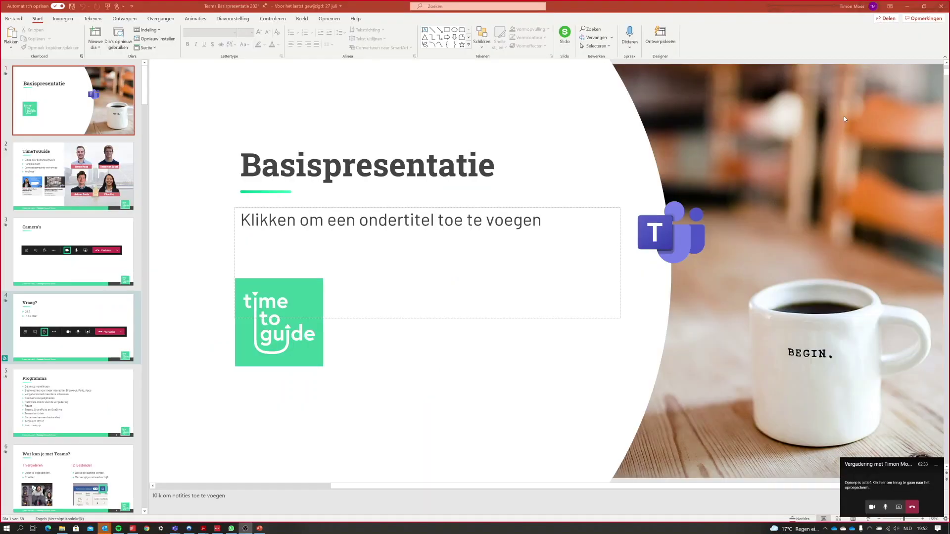
{"action": "left_click", "coordinate": [898, 508]}
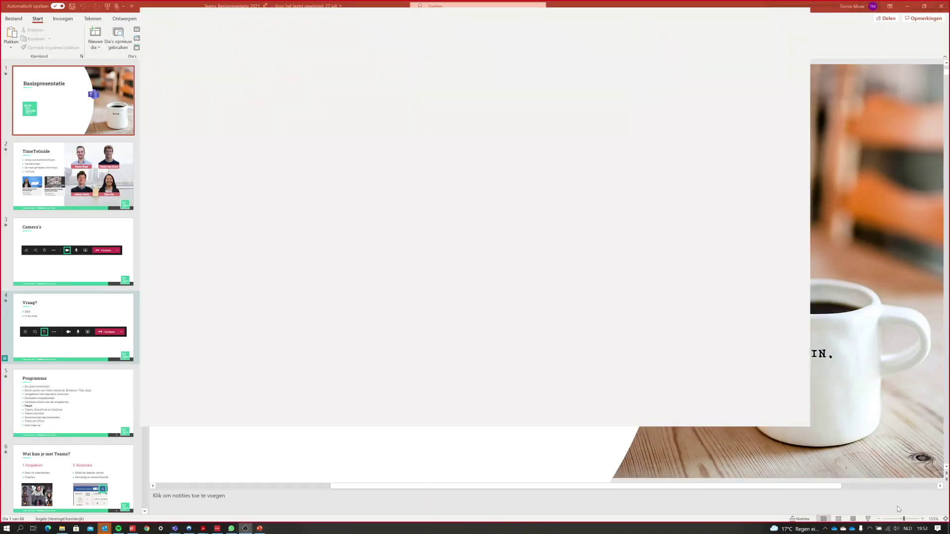
{"action": "left_click", "coordinate": [658, 62]}
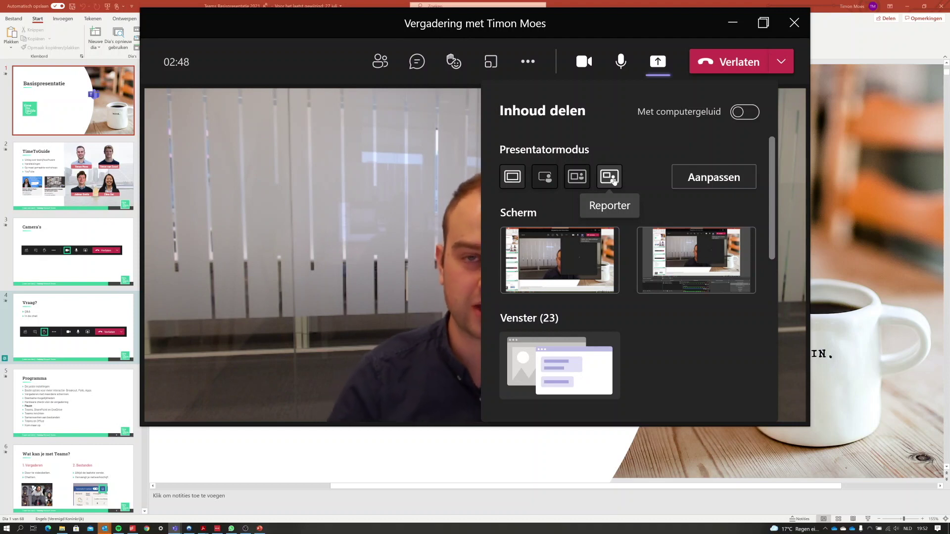
{"action": "left_click", "coordinate": [613, 181]}
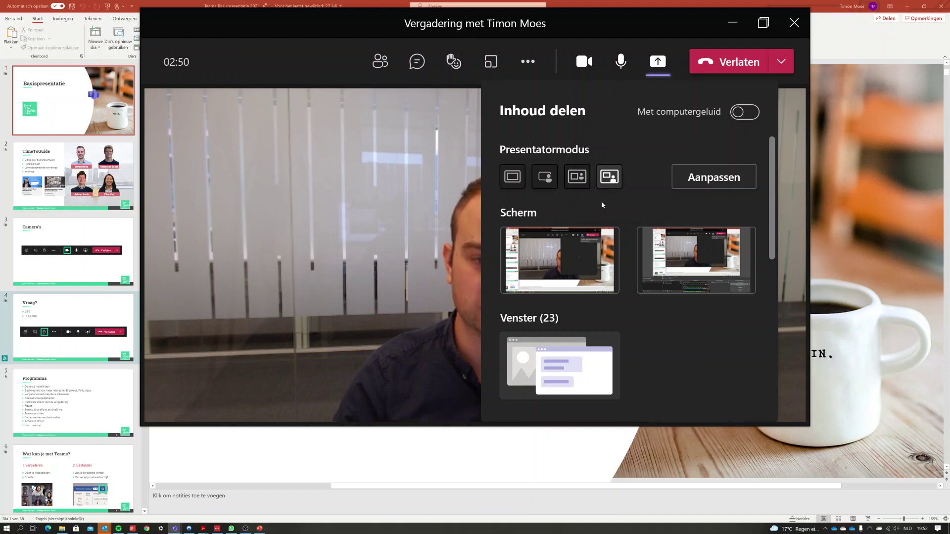
{"action": "left_click", "coordinate": [575, 350]}
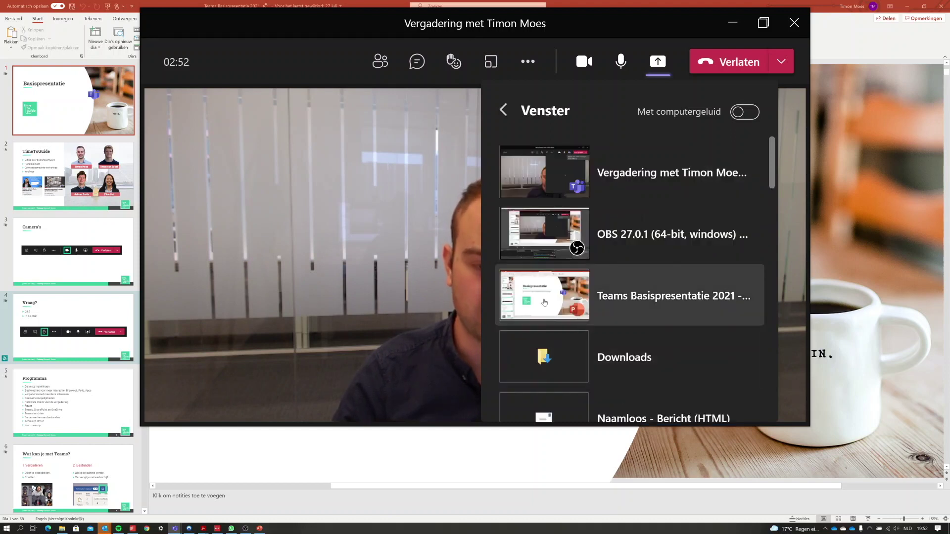
{"action": "left_click", "coordinate": [544, 299]}
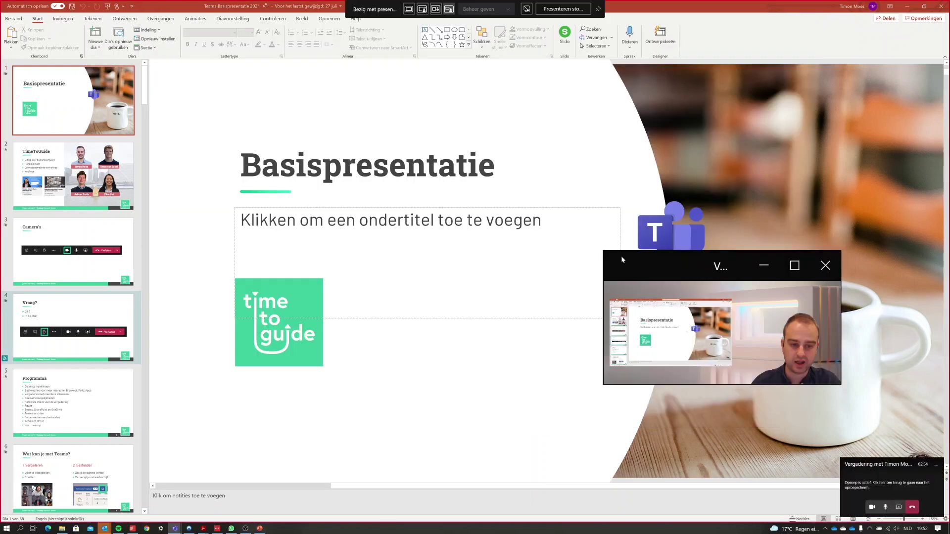
{"action": "left_click_drag", "start_coordinate": [648, 255], "coordinate": [463, 188]}
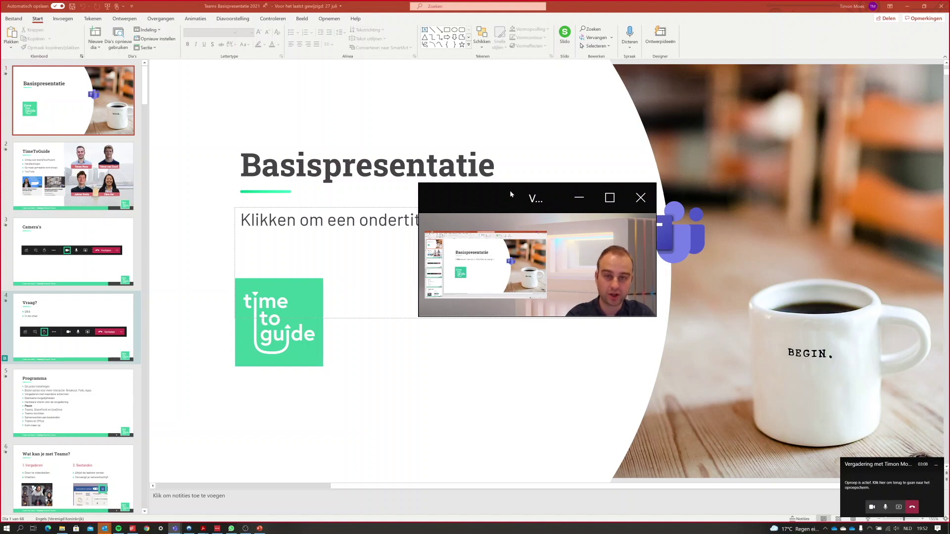
{"action": "mouse_move", "coordinate": [529, 194]}
{"action": "left_mouse_down"}
{"action": "mouse_move", "coordinate": [612, 214]}
{"action": "mouse_move", "coordinate": [562, 197]}
{"action": "left_mouse_up"}
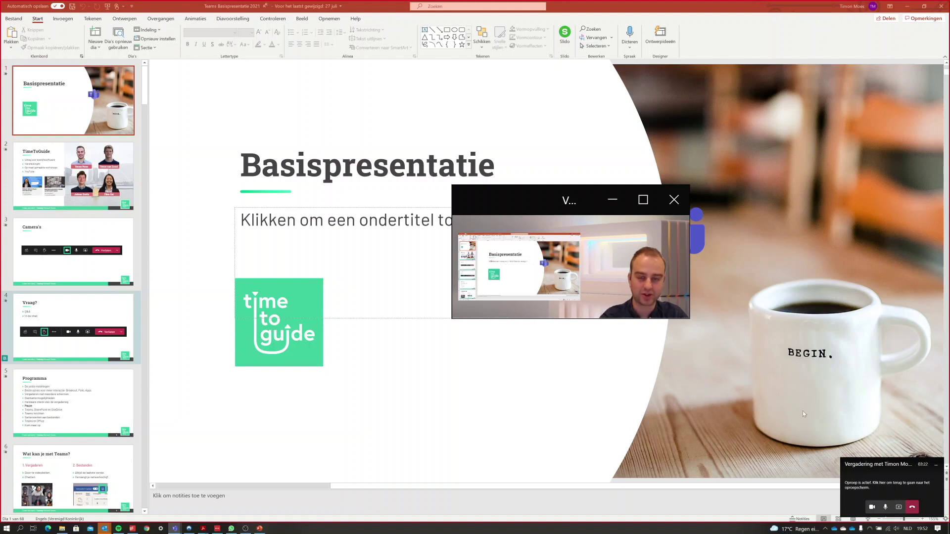
Step: Pick the purple-blue light background under Aanpassen, then reopen the Venster window list
{"action": "left_click", "coordinate": [905, 511]}
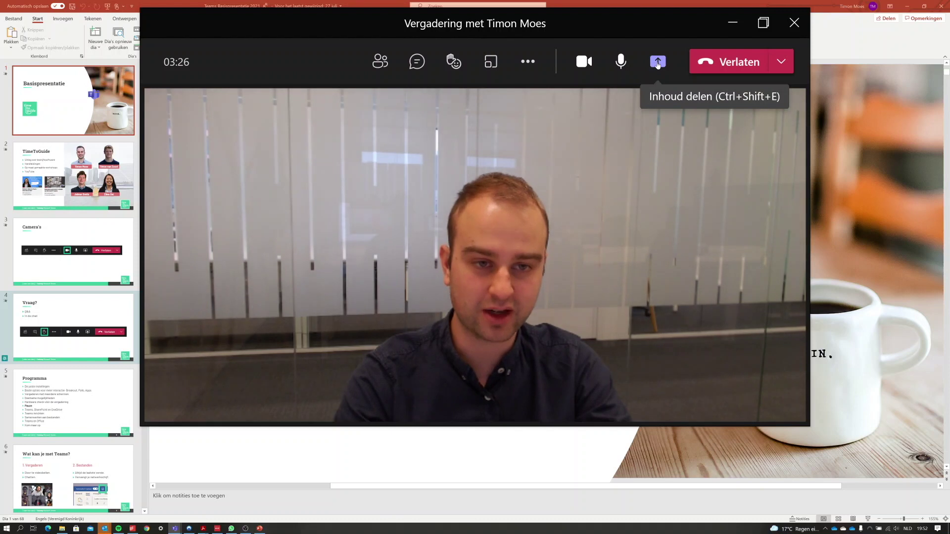
{"action": "left_click", "coordinate": [657, 62]}
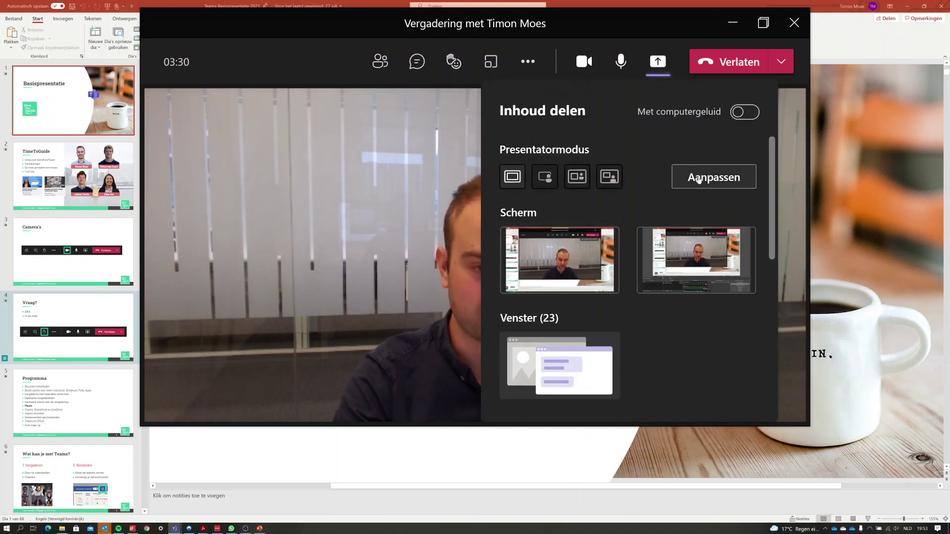
{"action": "left_click", "coordinate": [699, 178]}
{"action": "scroll", "coordinate": [669, 261], "scroll_direction": "down", "scroll_amount": 1}
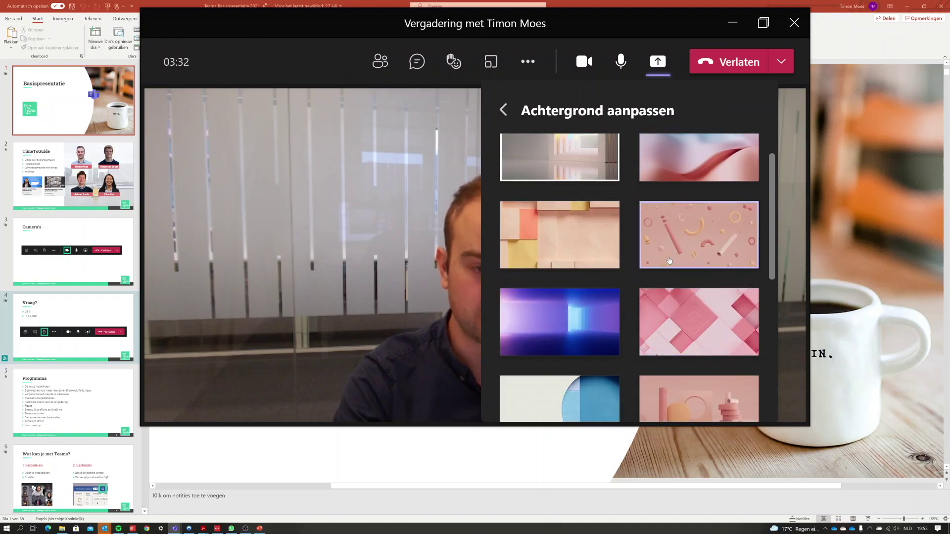
{"action": "scroll", "coordinate": [594, 274], "scroll_direction": "down", "scroll_amount": 1}
{"action": "left_click", "coordinate": [572, 271]}
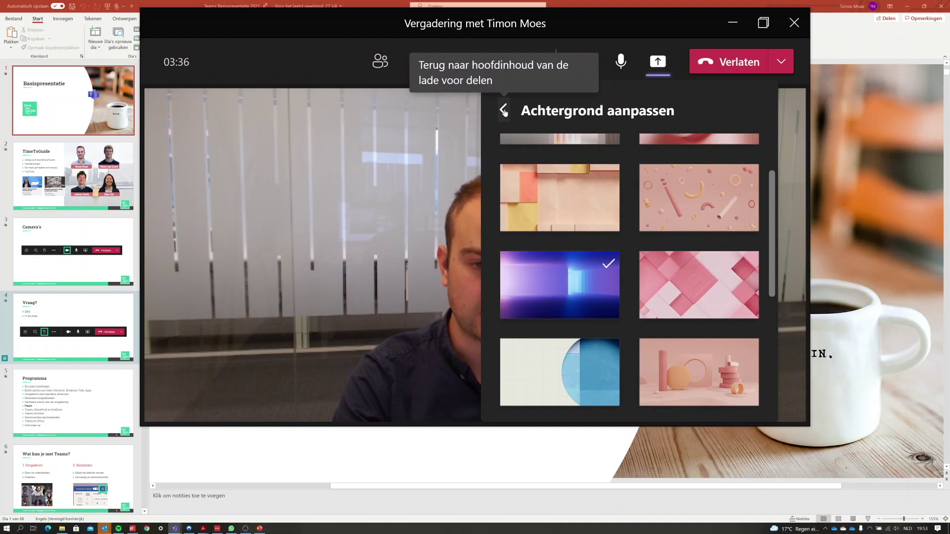
{"action": "left_click", "coordinate": [504, 111]}
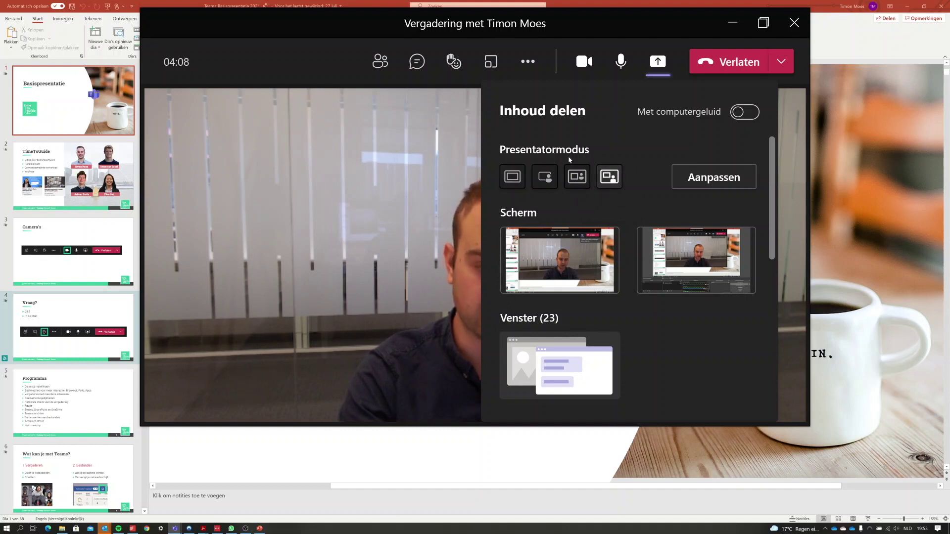
{"action": "left_click", "coordinate": [560, 376]}
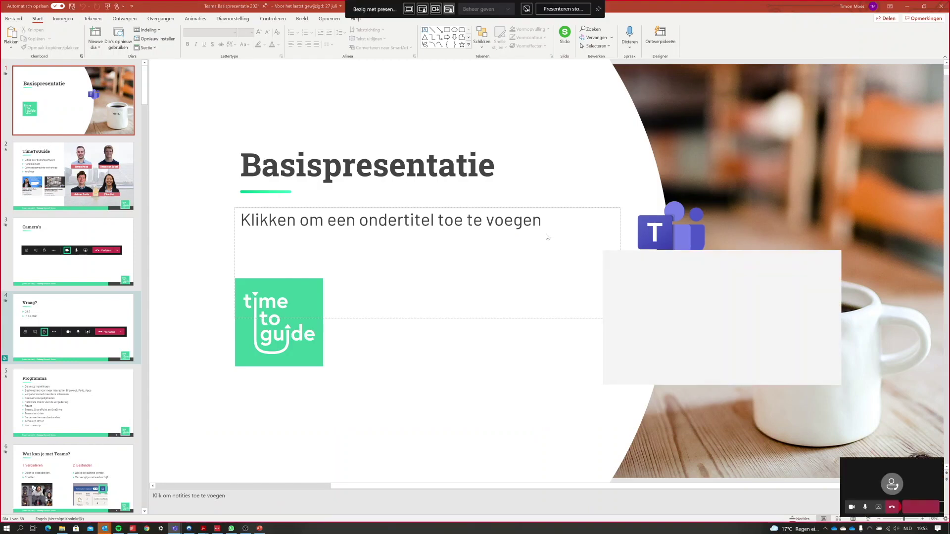
Step: Move the mini call window up-left and maximize it to full screen
{"action": "left_click_drag", "start_coordinate": [644, 266], "coordinate": [503, 199]}
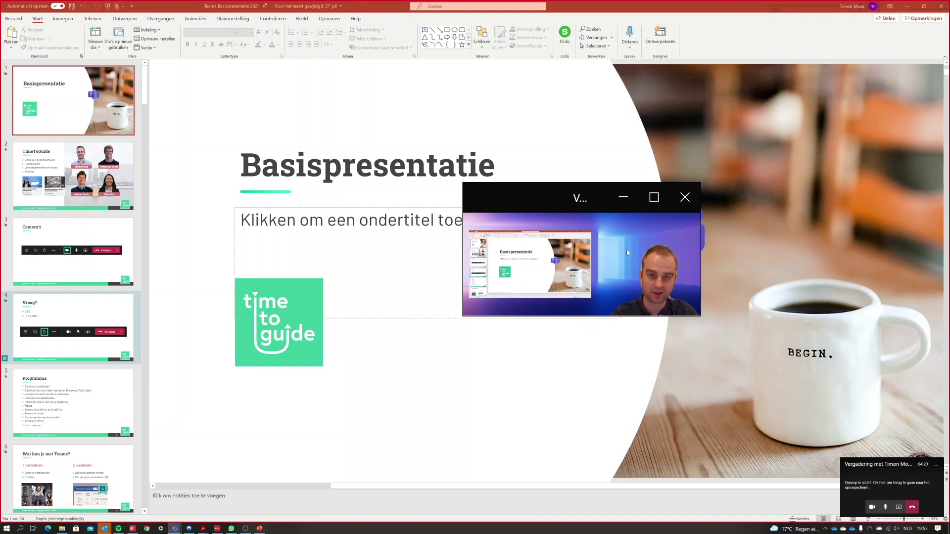
{"action": "left_click", "coordinate": [655, 197]}
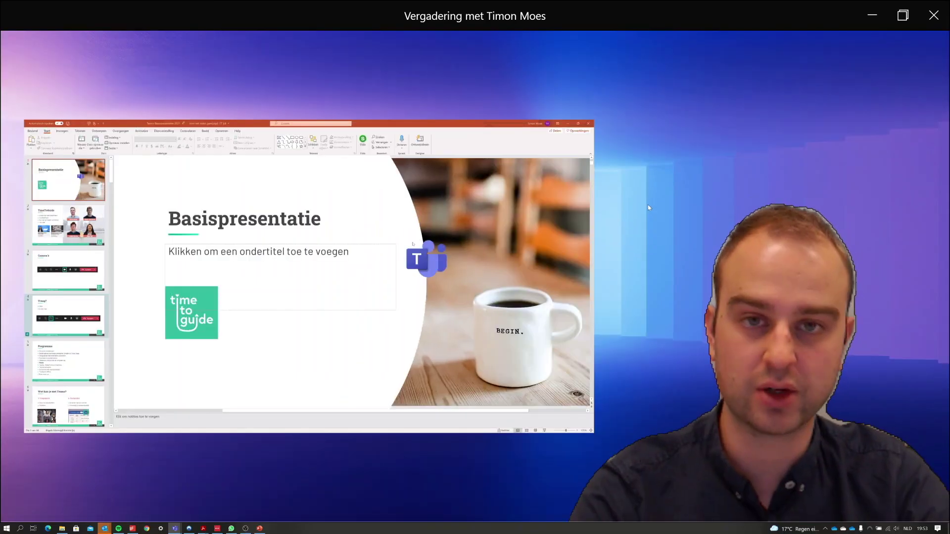